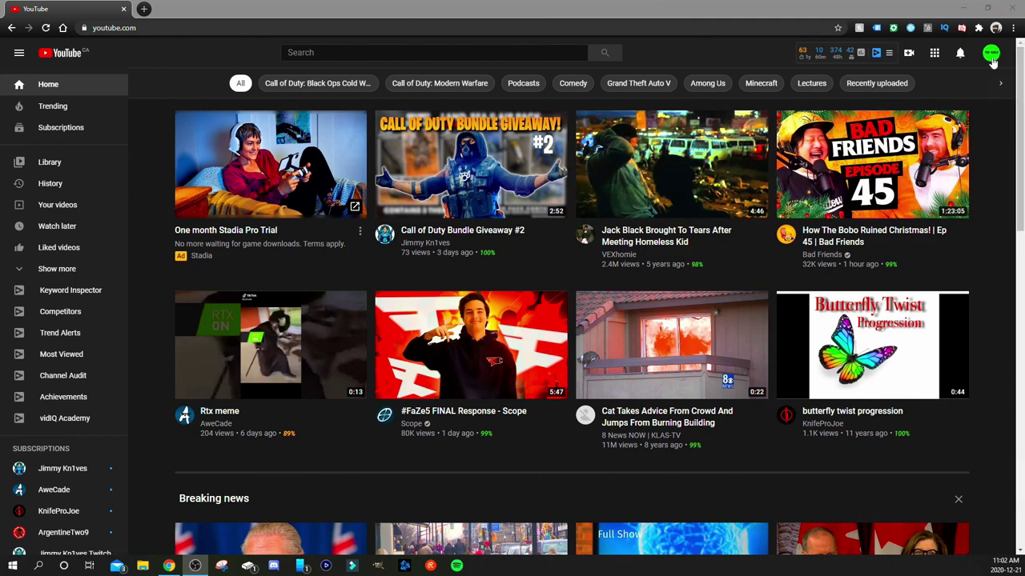
Open YouTube Settings from the profile avatar's account menu.
{"action": "left_click", "coordinate": [992, 56]}
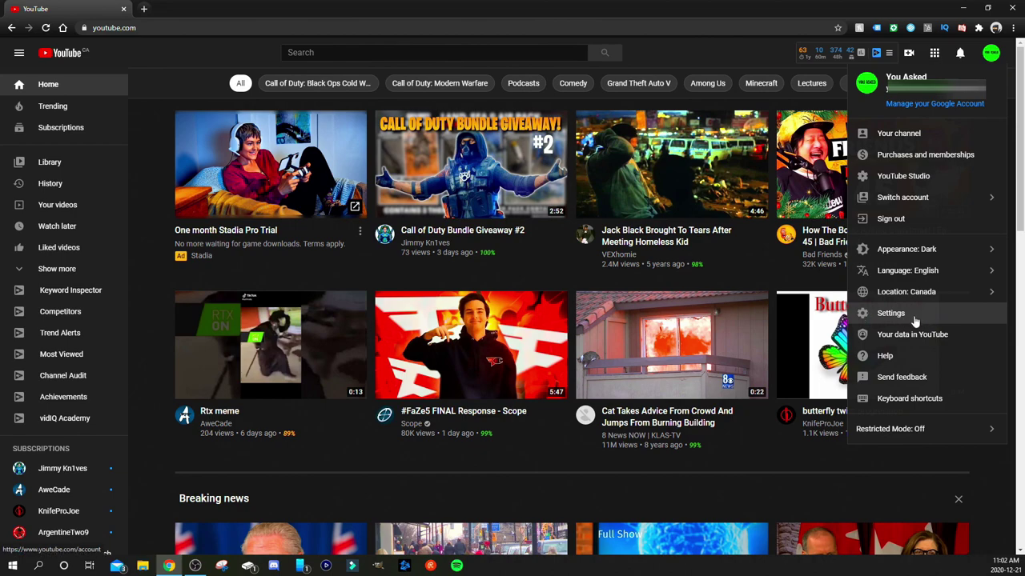
{"action": "left_click", "coordinate": [915, 320]}
On the Privacy page, turn 'Keep all my subscriptions private' on, then back off.
{"action": "left_click", "coordinate": [46, 210]}
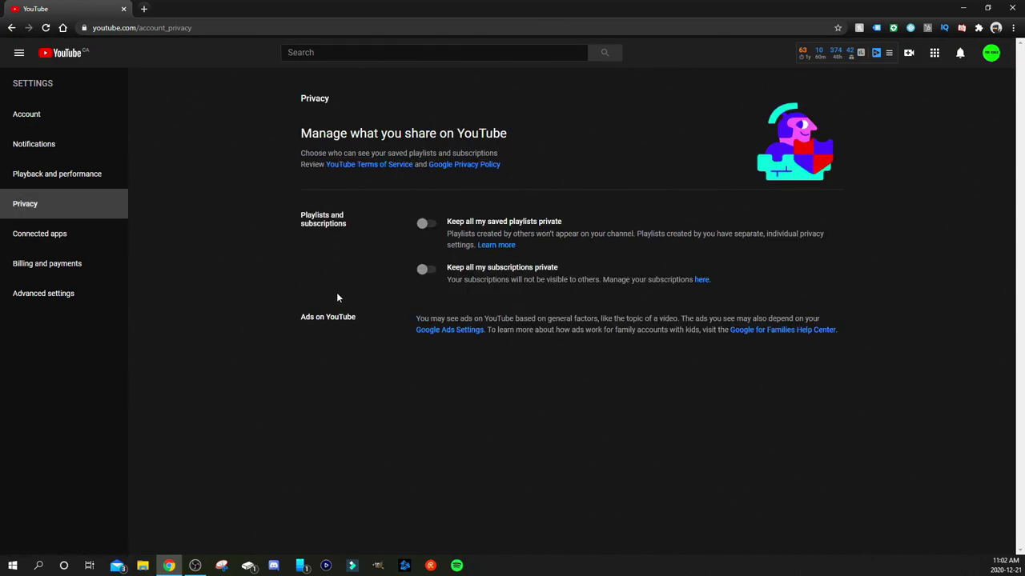
{"action": "left_click", "coordinate": [421, 270]}
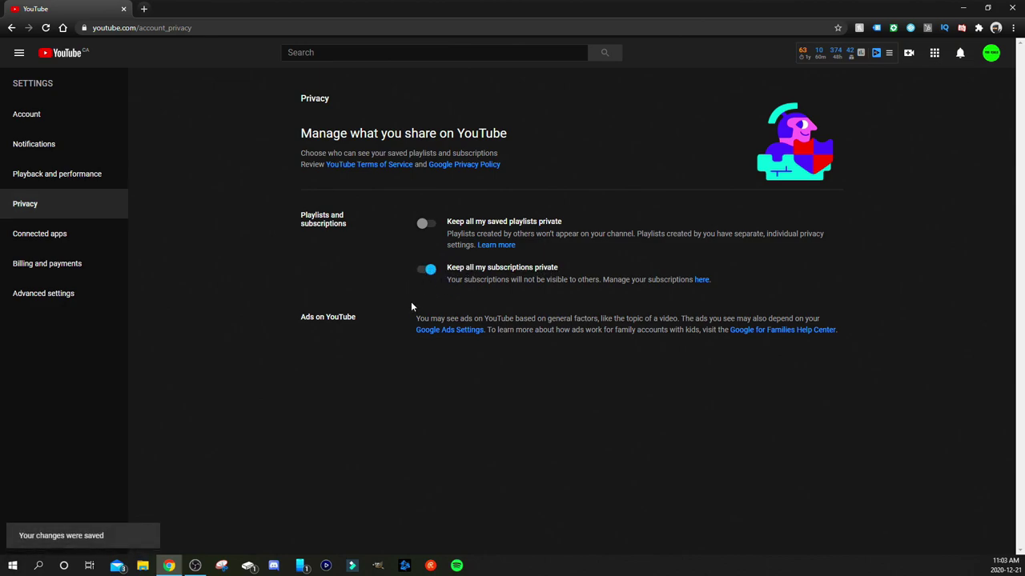
{"action": "left_click", "coordinate": [427, 272]}
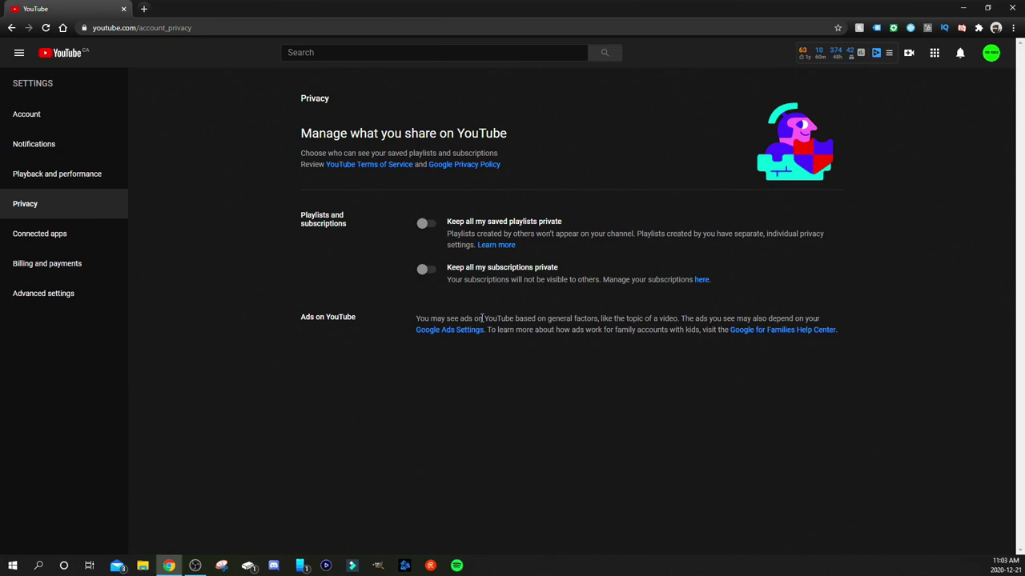